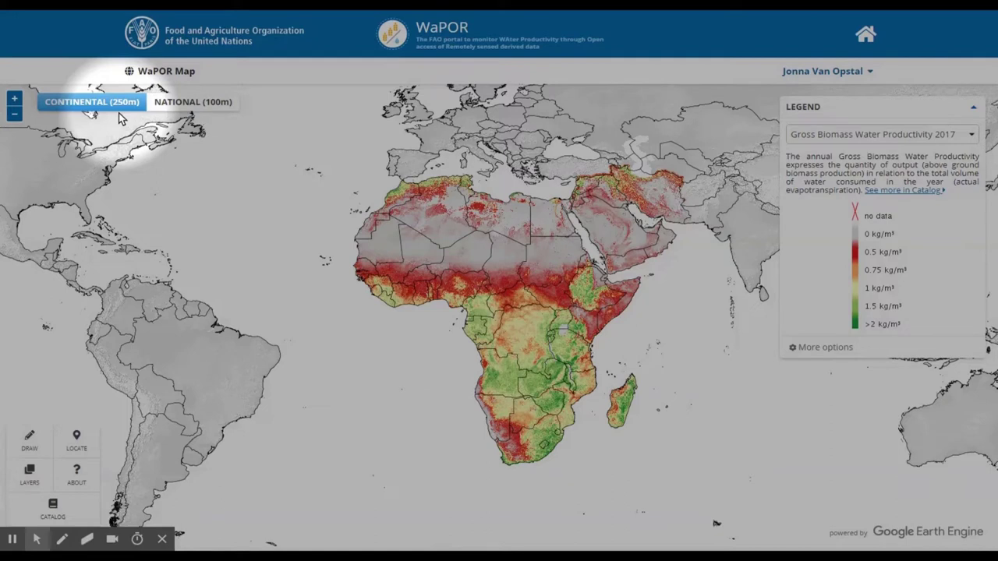
# Show National (100m) Actual EvapoTranspiration and Interception, confirming the 21/12/2015 dekad in the layer settings.
pyautogui.click(193, 101)
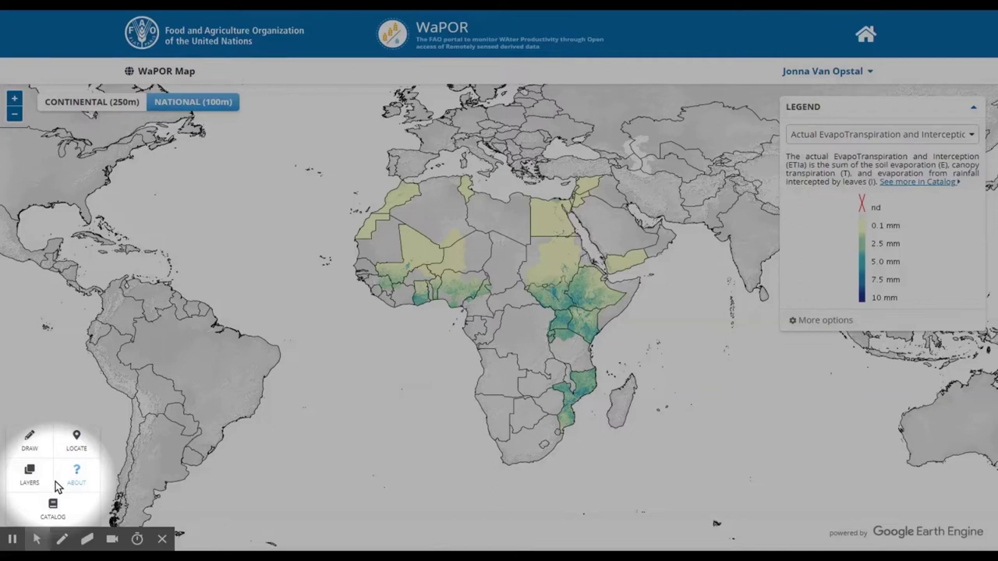
pyautogui.click(33, 475)
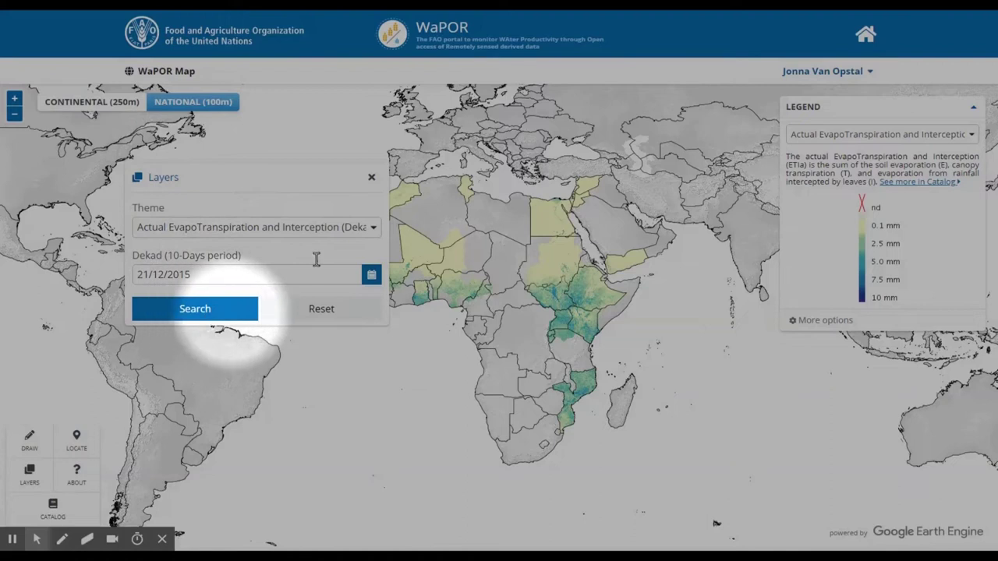
pyautogui.click(372, 180)
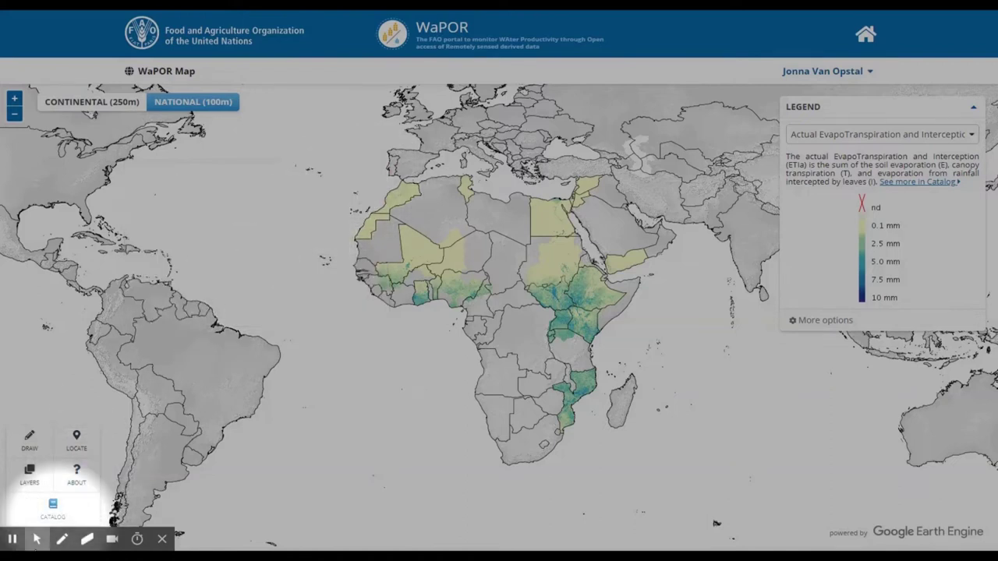
pyautogui.click(60, 510)
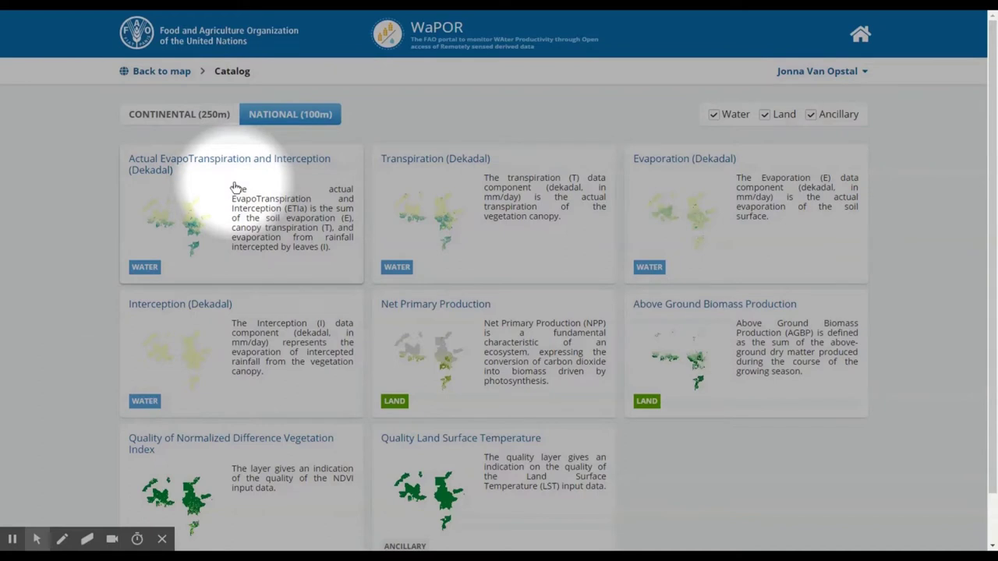
pyautogui.click(179, 72)
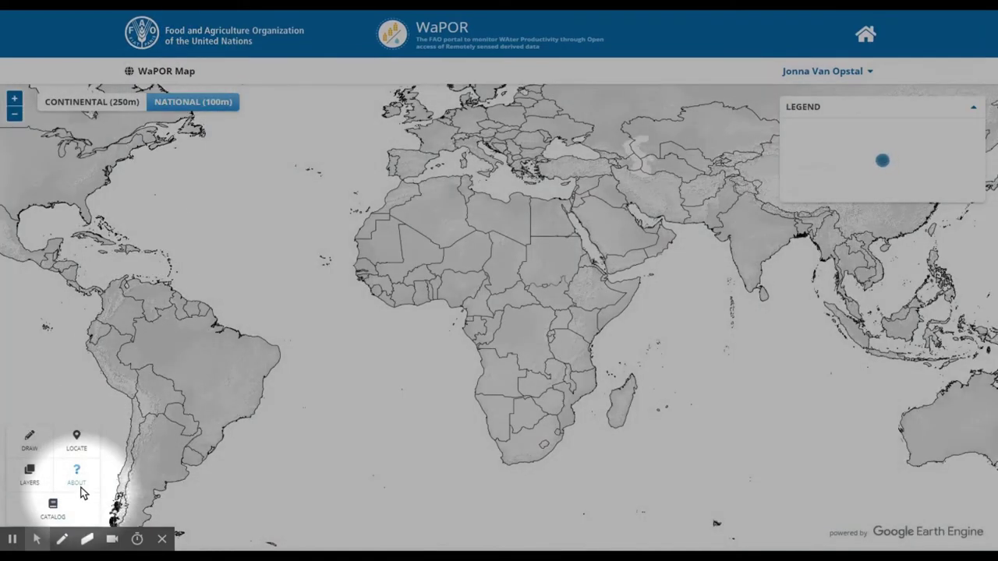
pyautogui.click(82, 487)
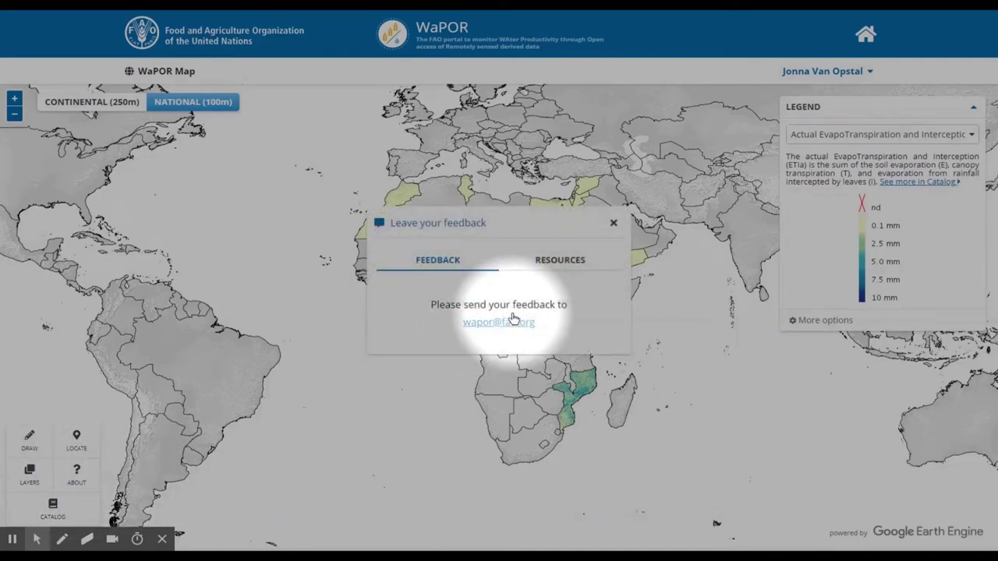
pyautogui.click(550, 268)
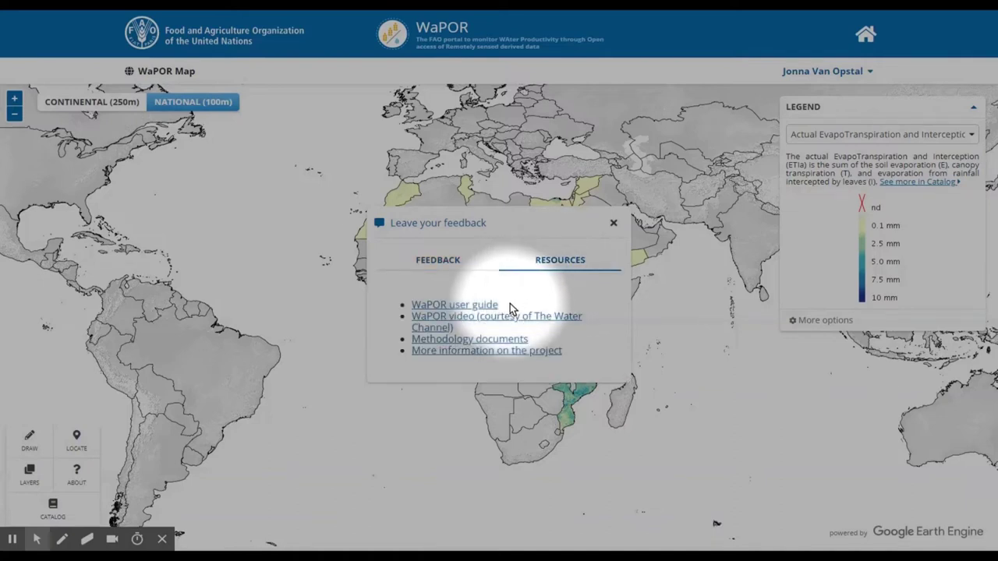
pyautogui.click(614, 224)
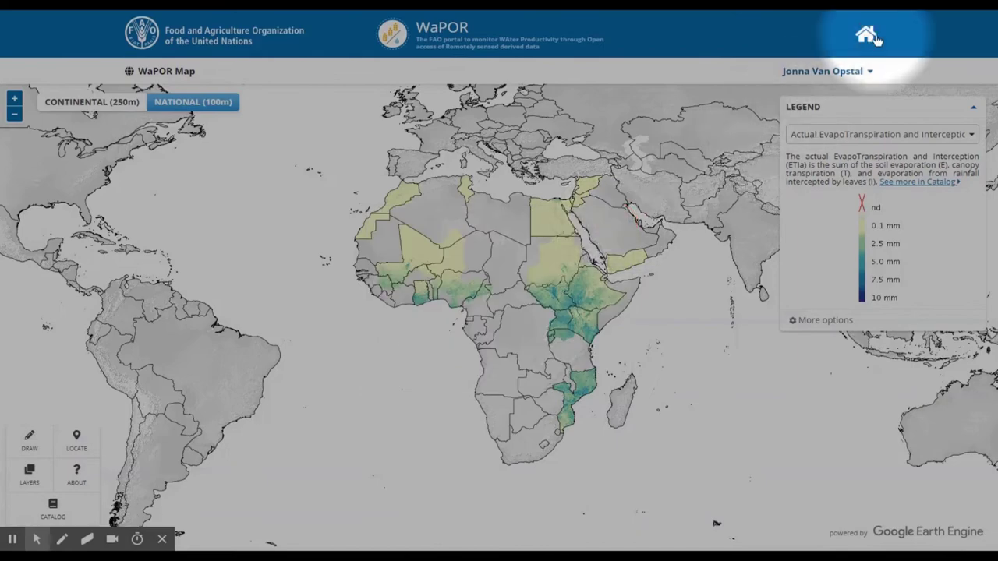
pyautogui.click(866, 34)
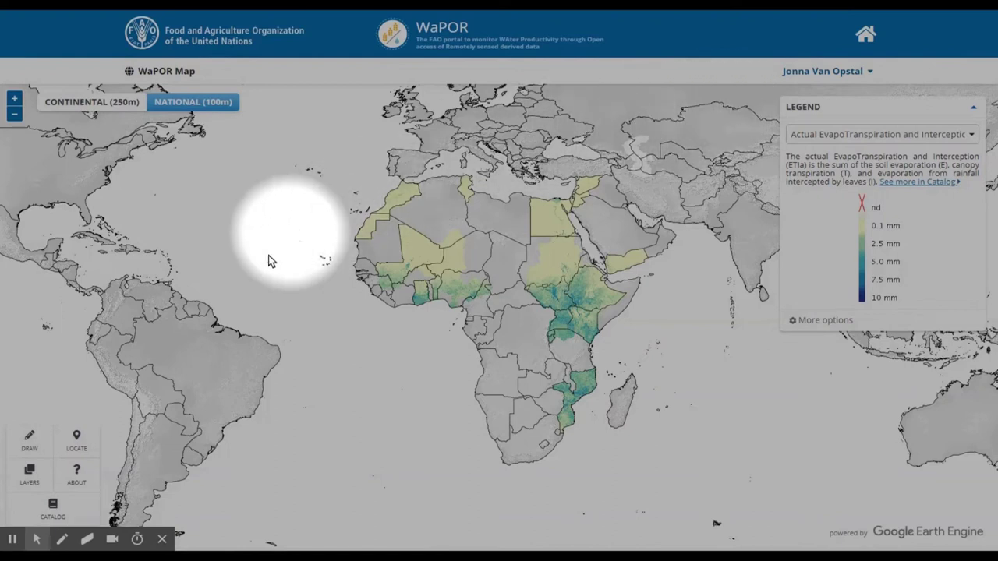
# Locate the place 'Wad' in Ethiopia to read its 0.4 mm 2015-12 pixel value.
pyautogui.click(78, 438)
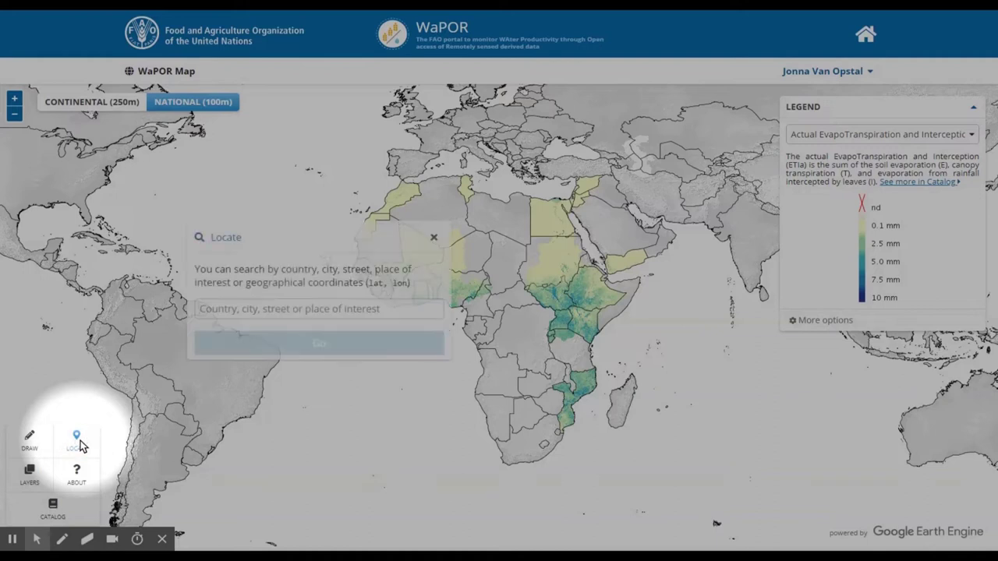
pyautogui.click(219, 311)
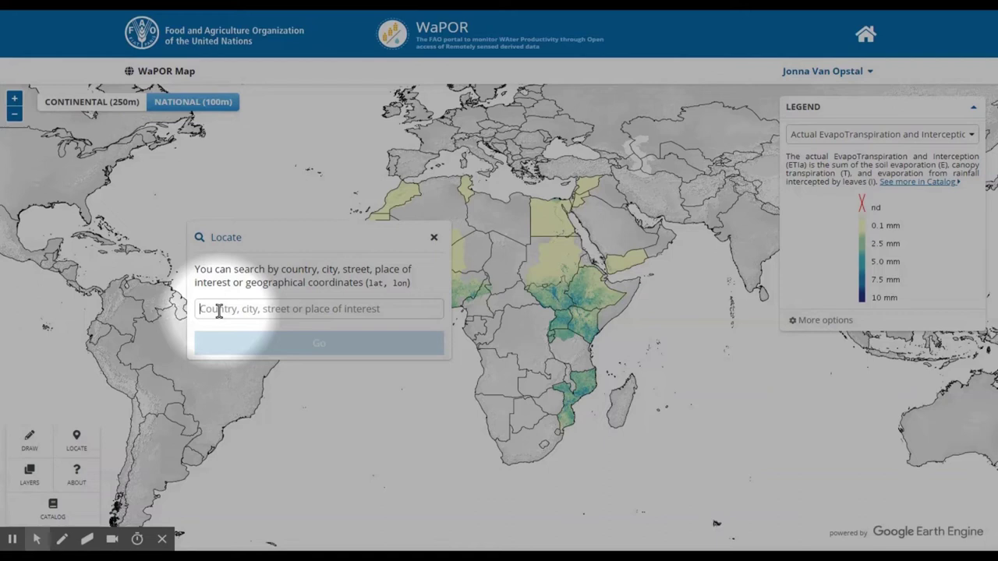
pyautogui.write('W')
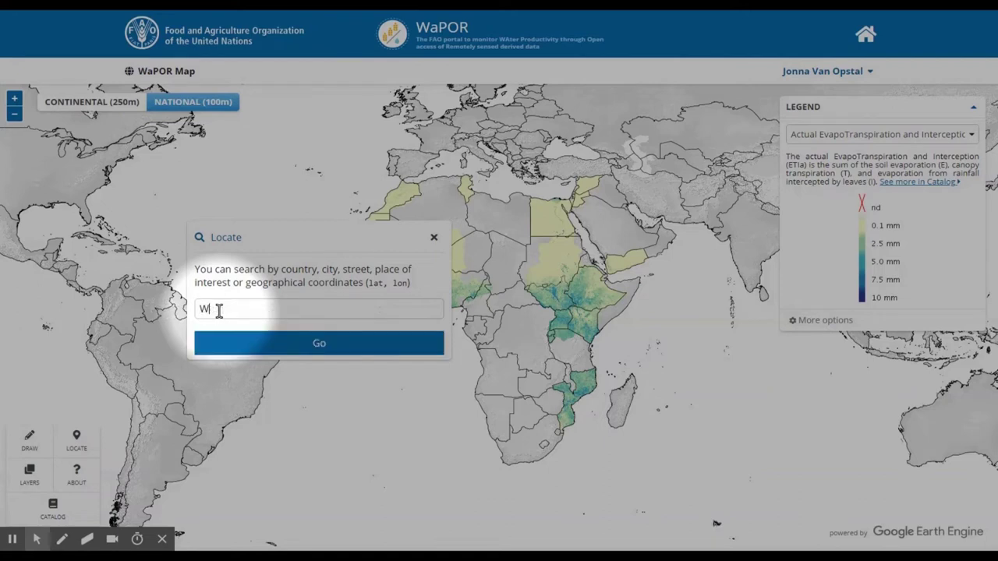
pyautogui.write('ad')
pyautogui.press('Return')
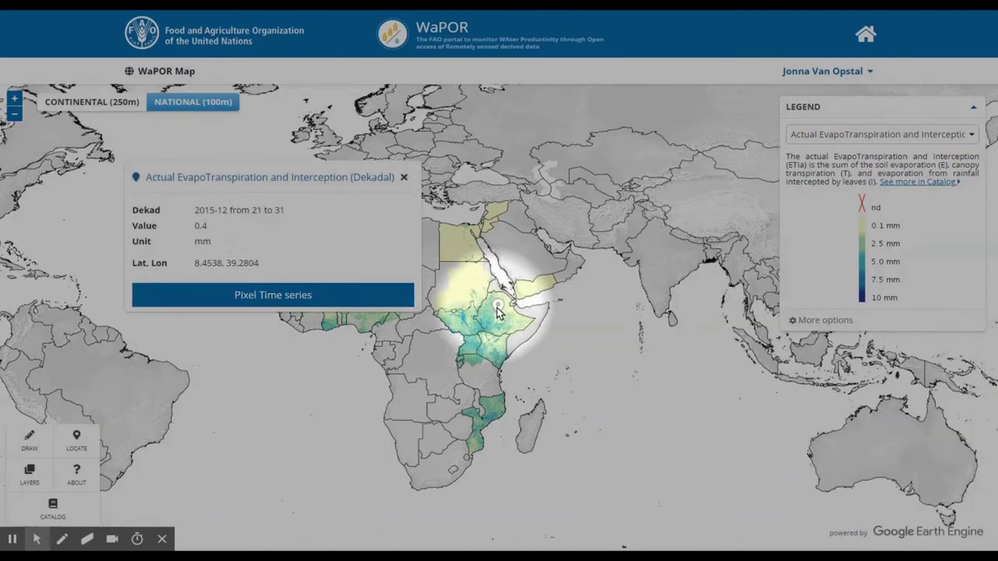
# Zoom in, read the 3.3 mm value of a blue-patch pixel, and open its Pixel Time series.
pyautogui.scroll(5, 499, 314)
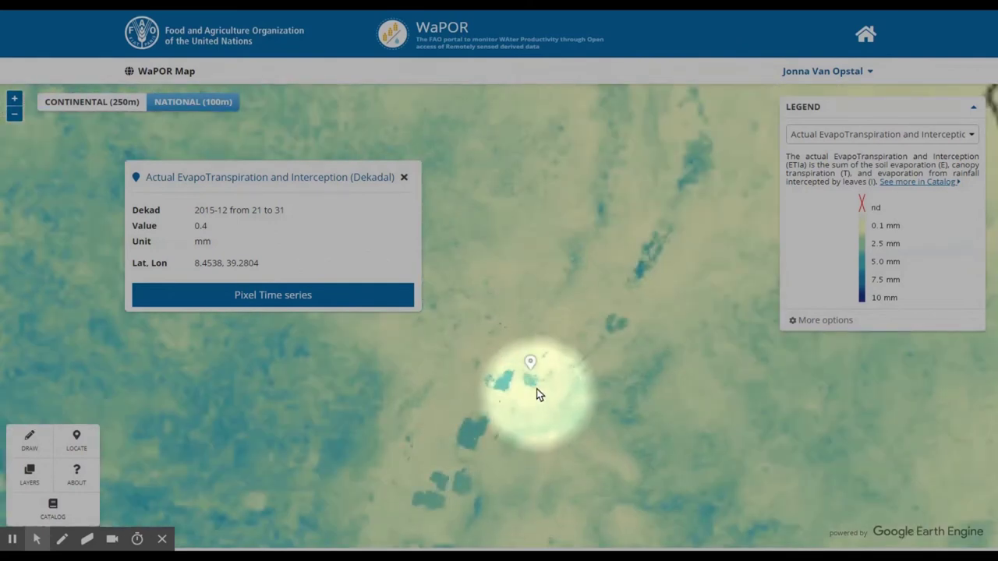
pyautogui.scroll(2, 523, 354)
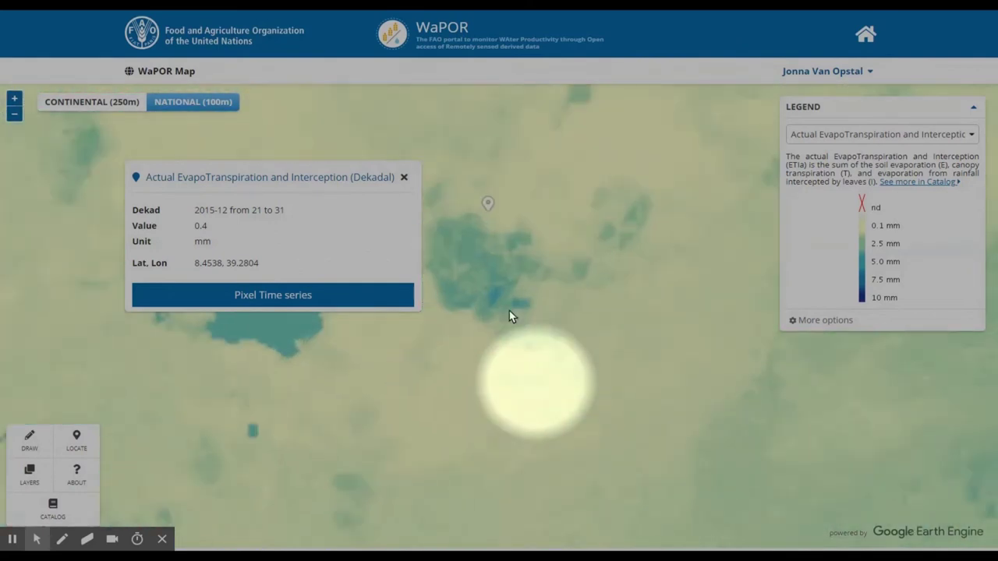
pyautogui.click(470, 245)
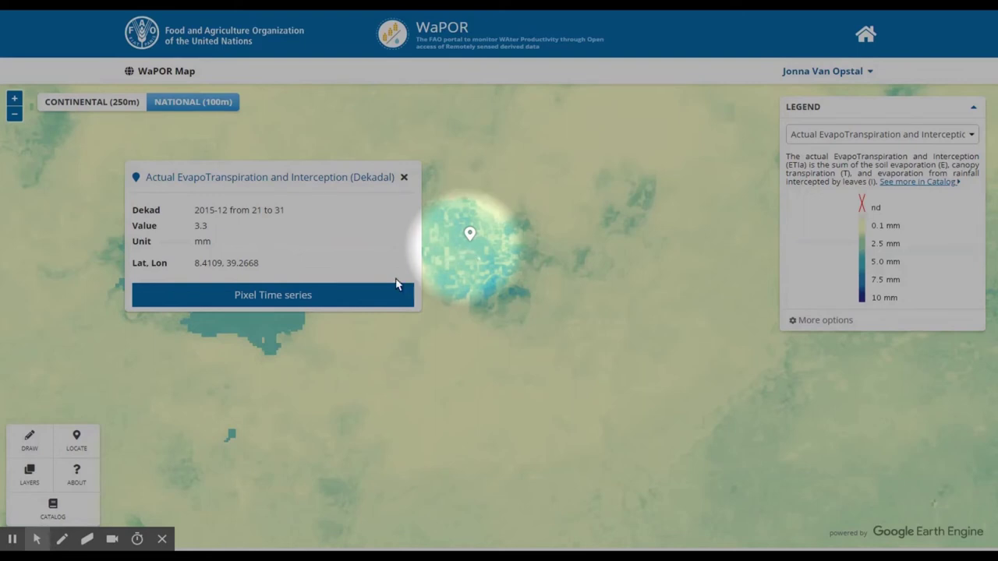
pyautogui.click(298, 300)
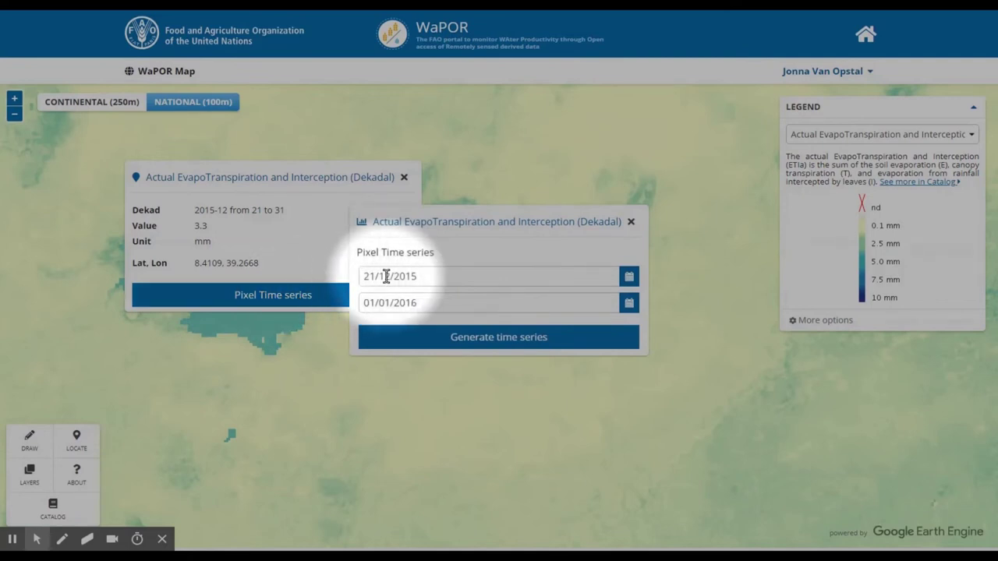
# Change the start date to 21/12/2014 and generate the pixel time-series chart.
pyautogui.click(423, 277)
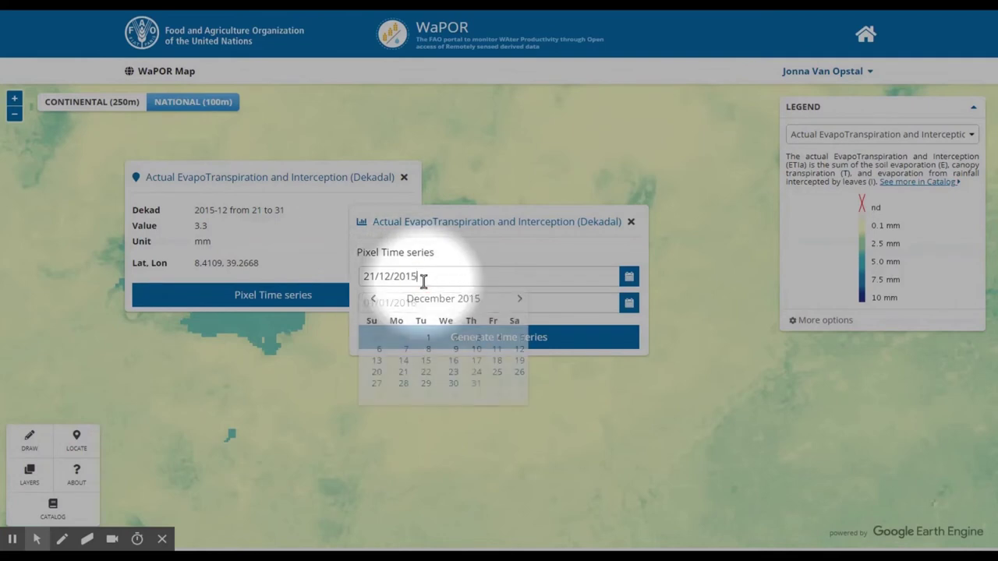
pyautogui.press('BackSpace')
pyautogui.write('4')
pyautogui.click(453, 265)
pyautogui.click(442, 335)
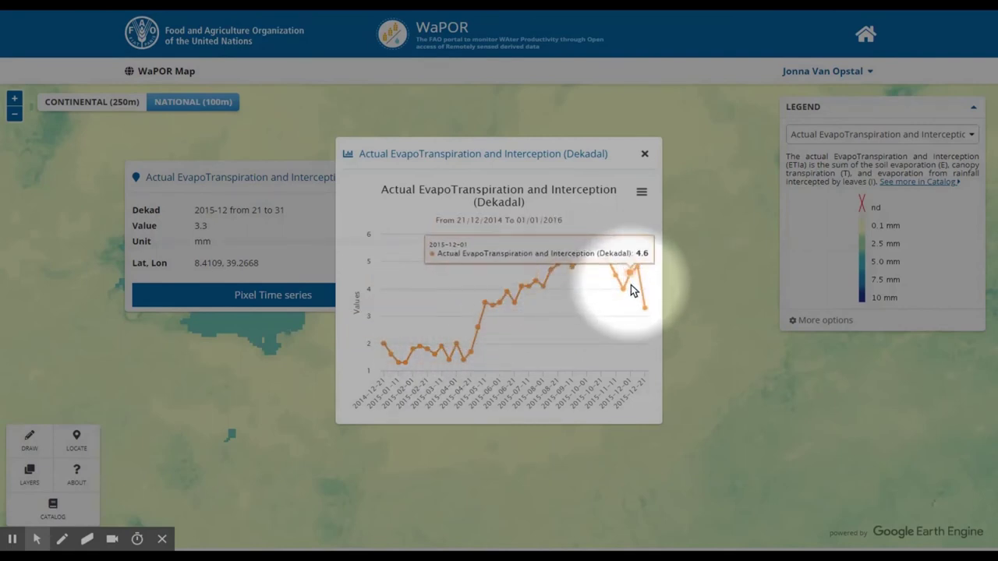
# Close the time-series chart, its date settings panel and the pixel value popup.
pyautogui.click(642, 194)
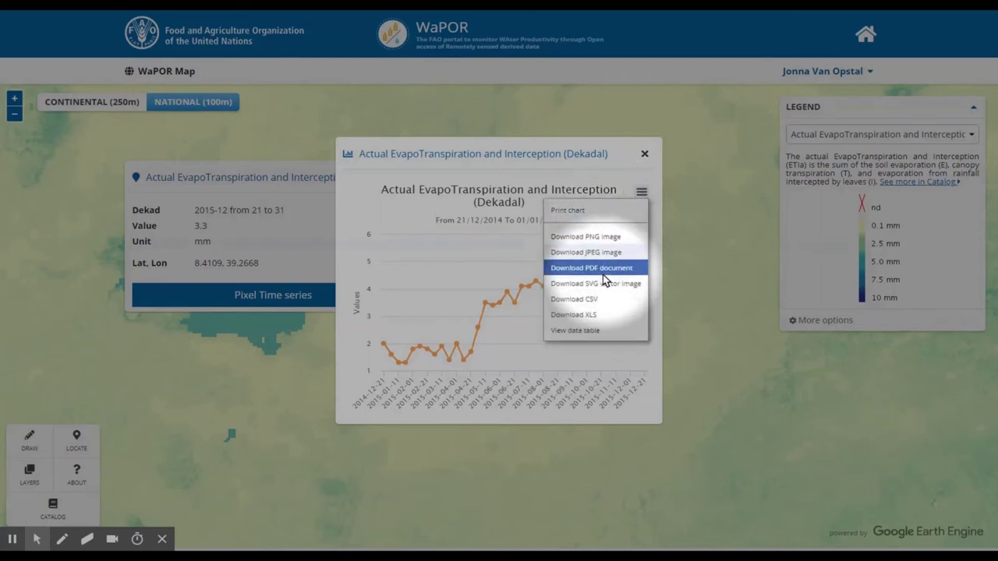
pyautogui.click(645, 156)
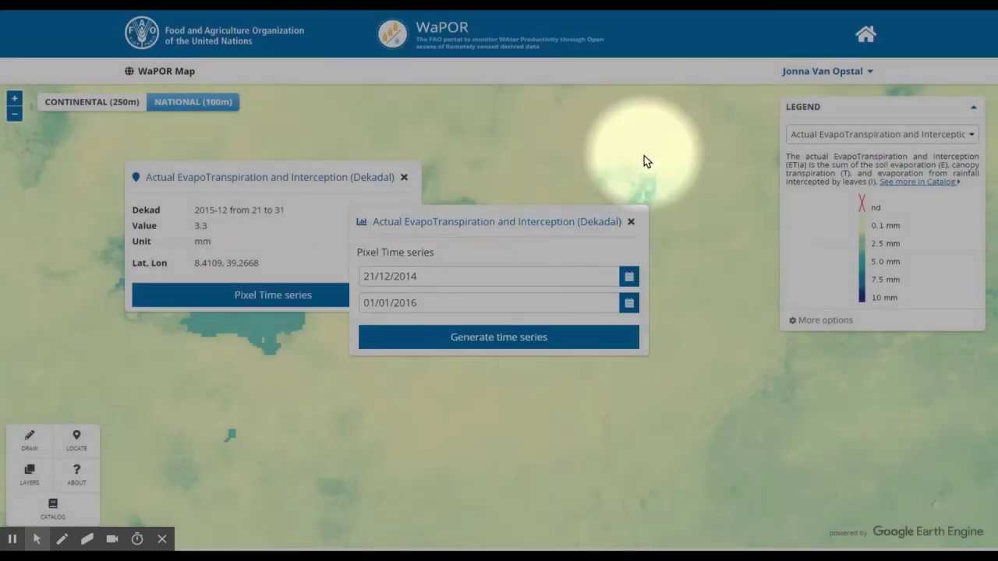
pyautogui.click(632, 221)
pyautogui.click(403, 177)
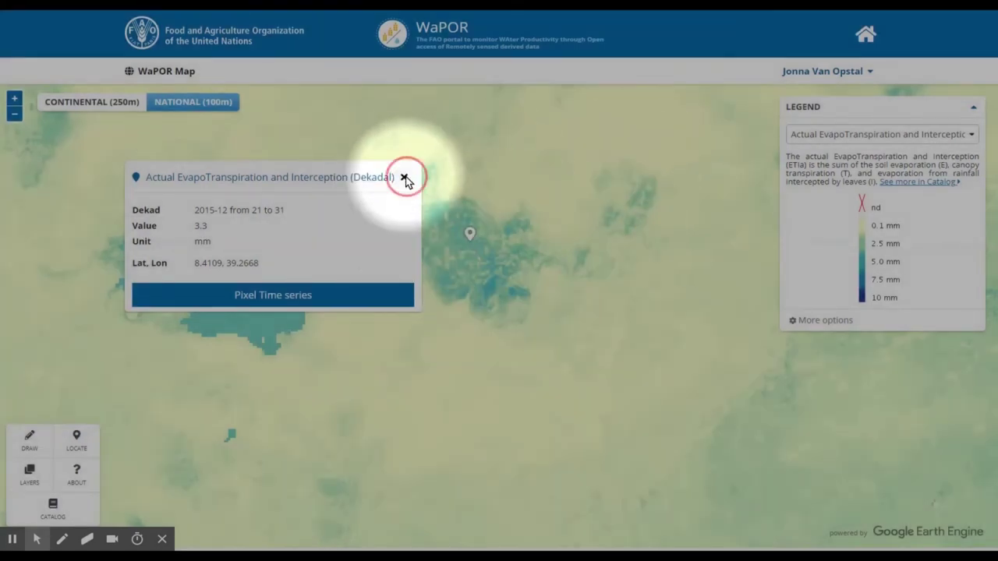
# Draw a hexagonal polygon around the blue patch and download it as L2_AETI_1536_clipped.tif.
pyautogui.click(36, 452)
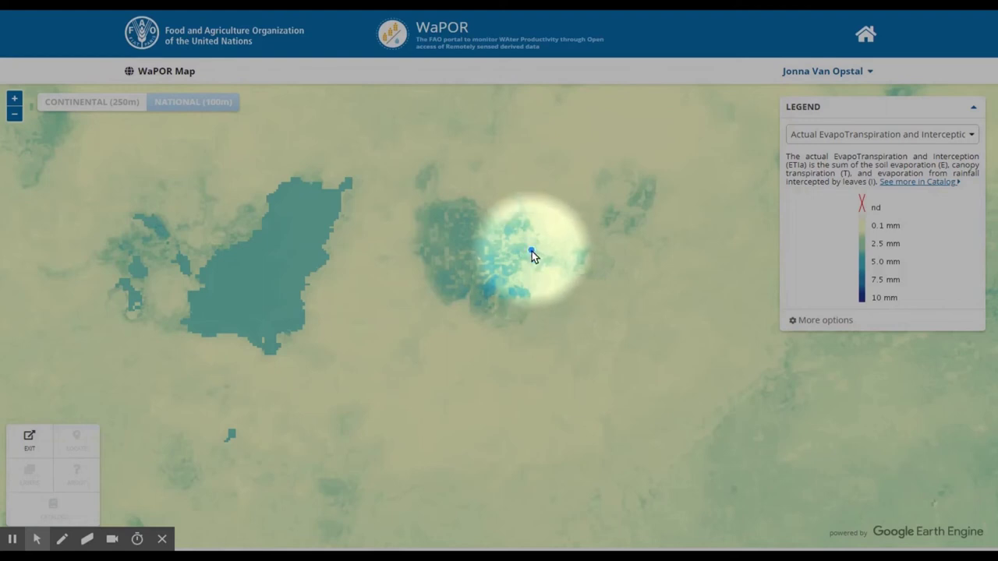
pyautogui.click(504, 194)
pyautogui.click(455, 185)
pyautogui.click(399, 216)
pyautogui.click(413, 300)
pyautogui.click(504, 340)
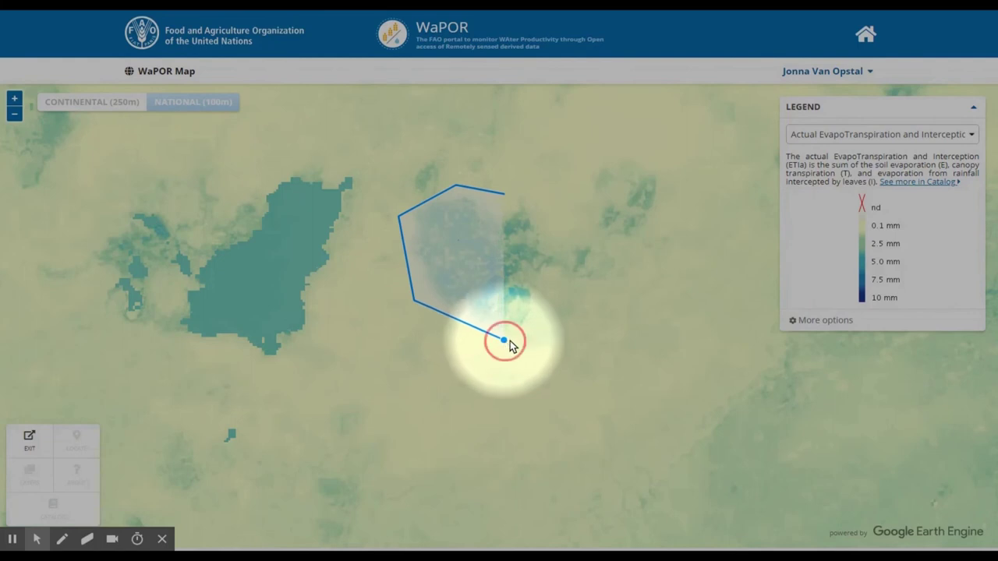
pyautogui.click(571, 295)
pyautogui.click(548, 204)
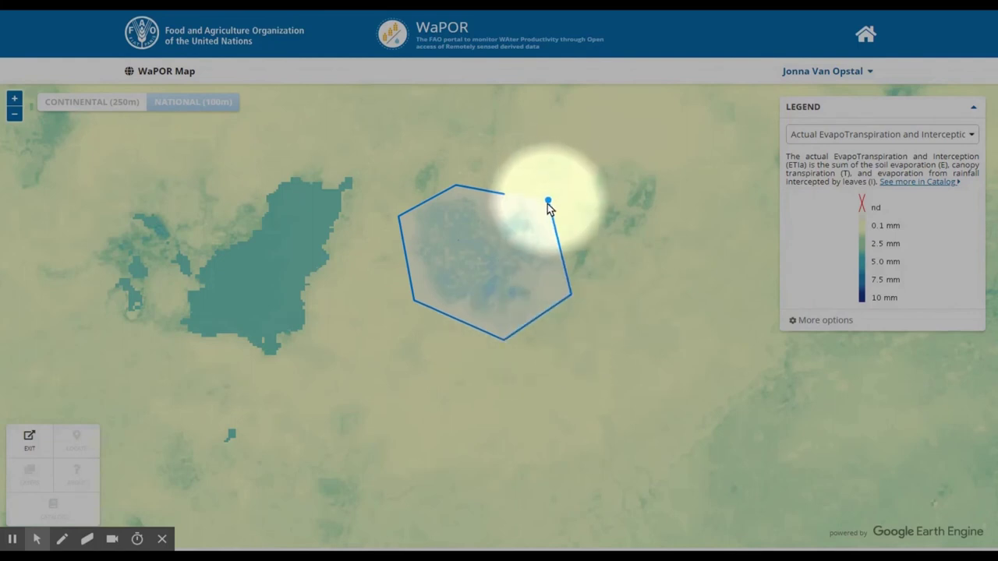
pyautogui.click(505, 195)
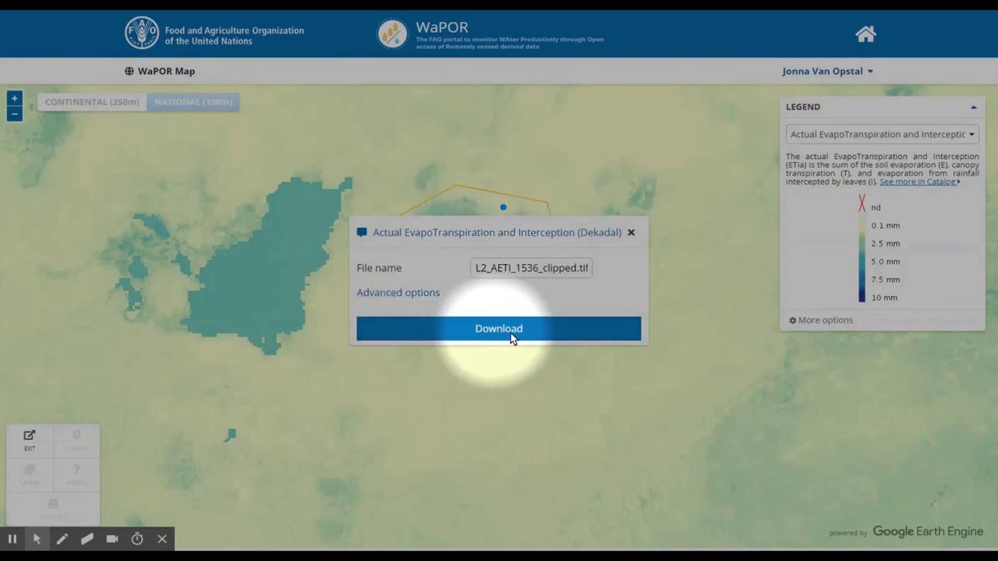
pyautogui.click(833, 73)
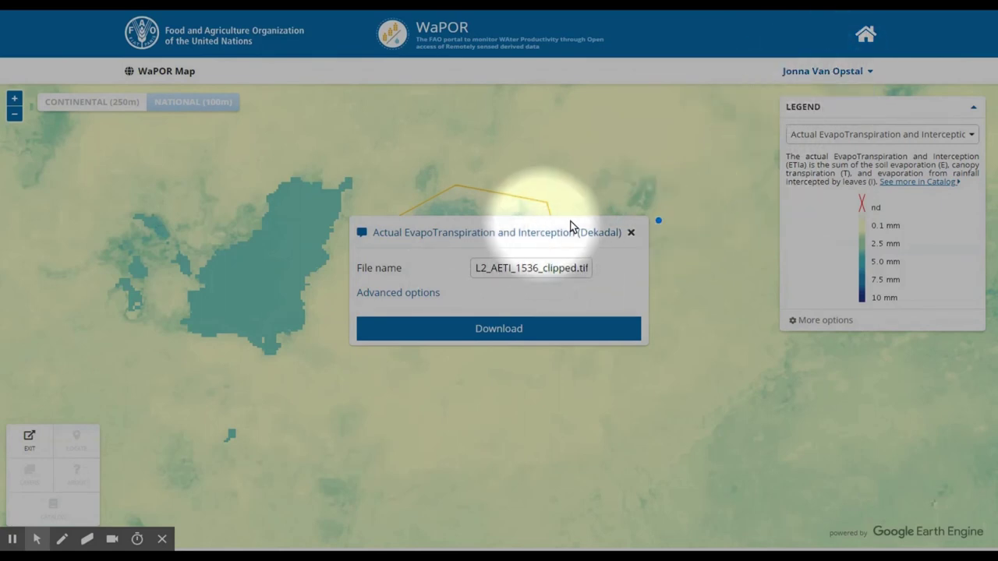
pyautogui.click(631, 233)
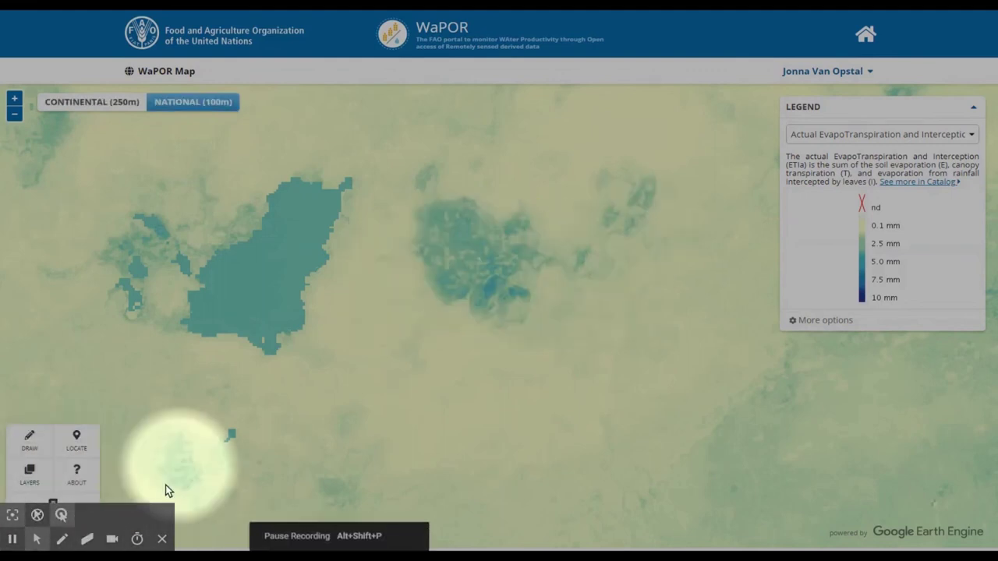